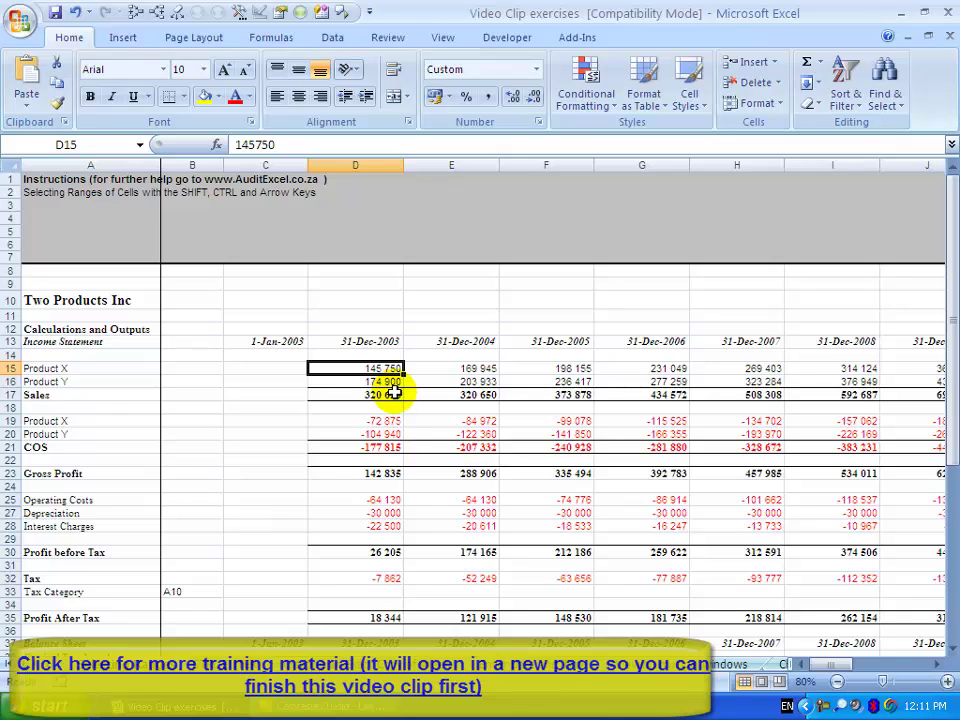
Move the active cell among the 2003 and 2004 Sales and Product X figures, ending on D15
{"action": "left_click", "coordinate": [392, 394]}
{"action": "left_click", "coordinate": [431, 394]}
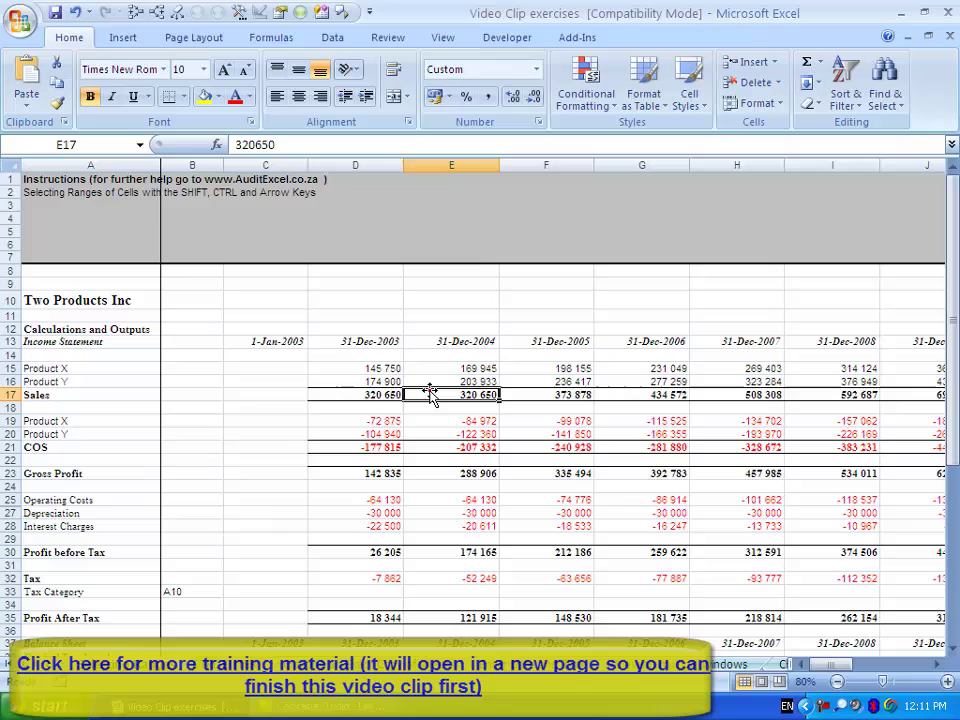
{"action": "left_click", "coordinate": [439, 369]}
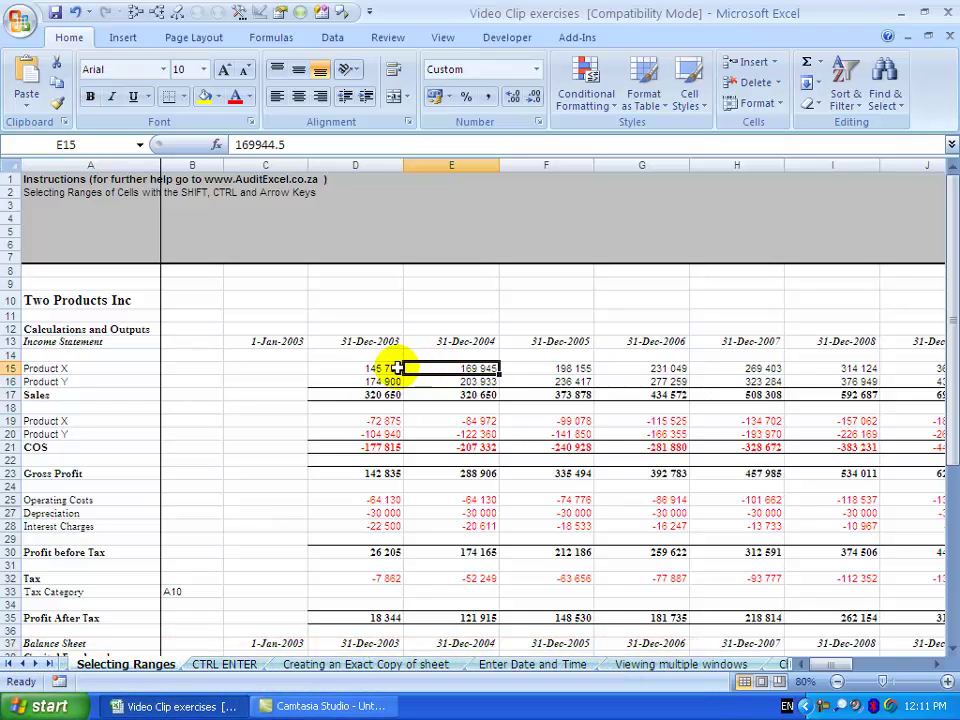
{"action": "left_click", "coordinate": [381, 368]}
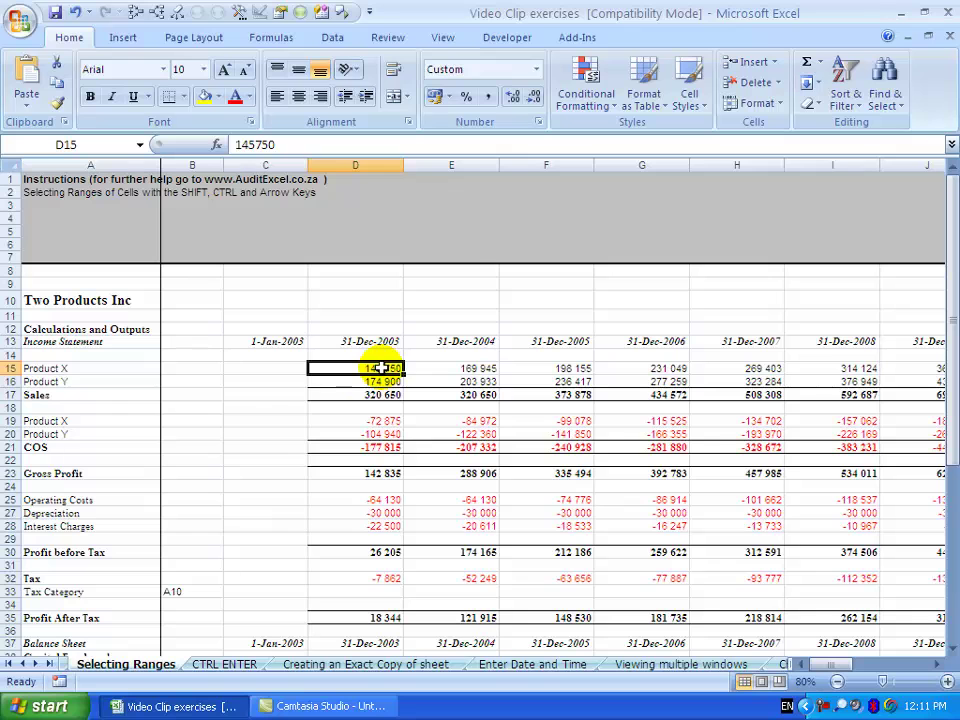
Drag-select D15:G21, then F15:G16, then collapse the selection back to the single cell E16
{"action": "left_click_drag", "start_coordinate": [381, 368], "coordinate": [647, 446]}
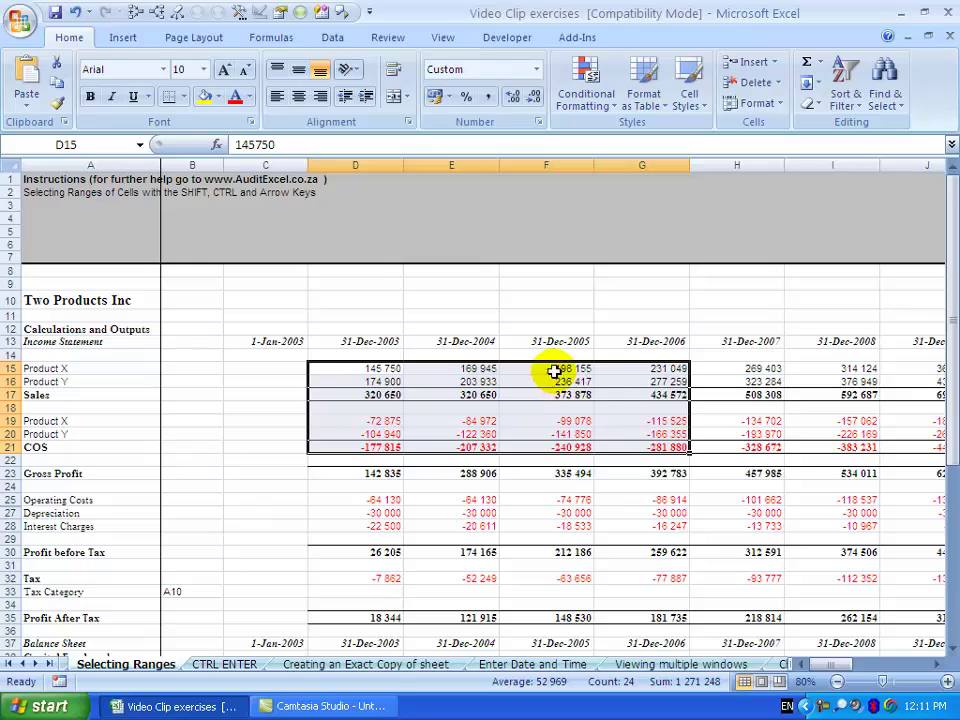
{"action": "left_click_drag", "start_coordinate": [553, 370], "coordinate": [616, 465]}
{"action": "key", "text": "shift+BackSpace"}
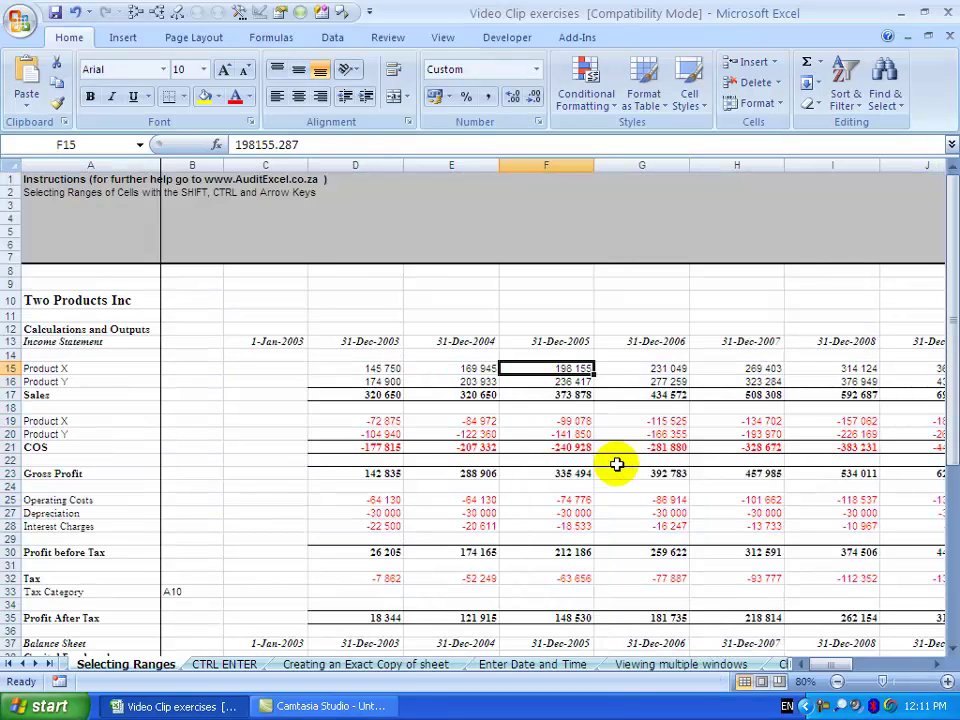
{"action": "left_click", "coordinate": [469, 384]}
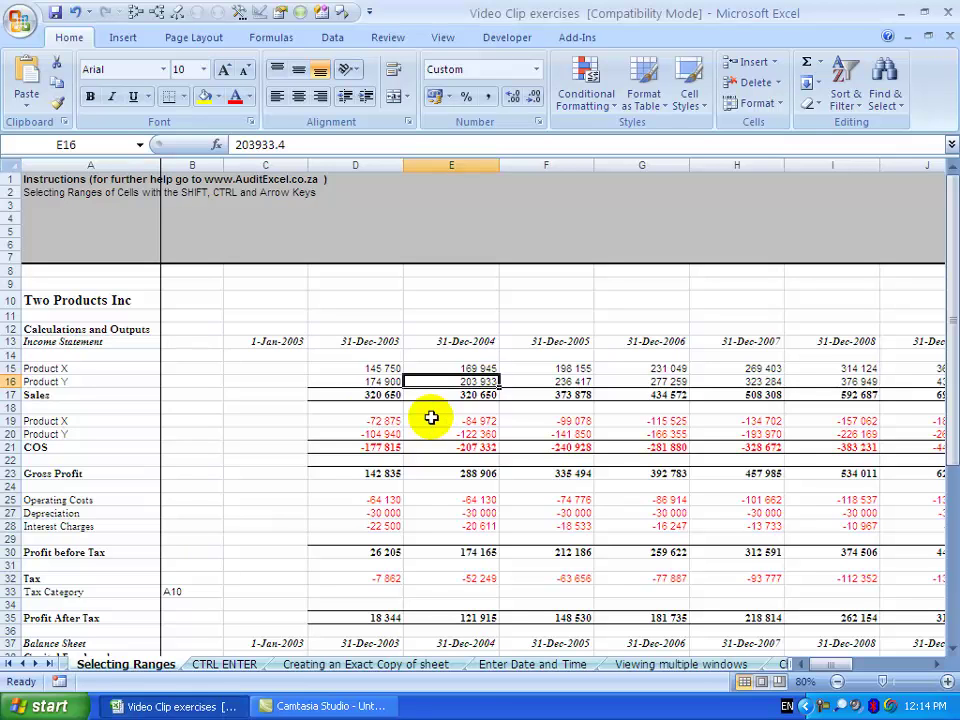
Extend a selection from D15 to G16 using Shift+arrow keys
{"action": "left_click", "coordinate": [377, 369]}
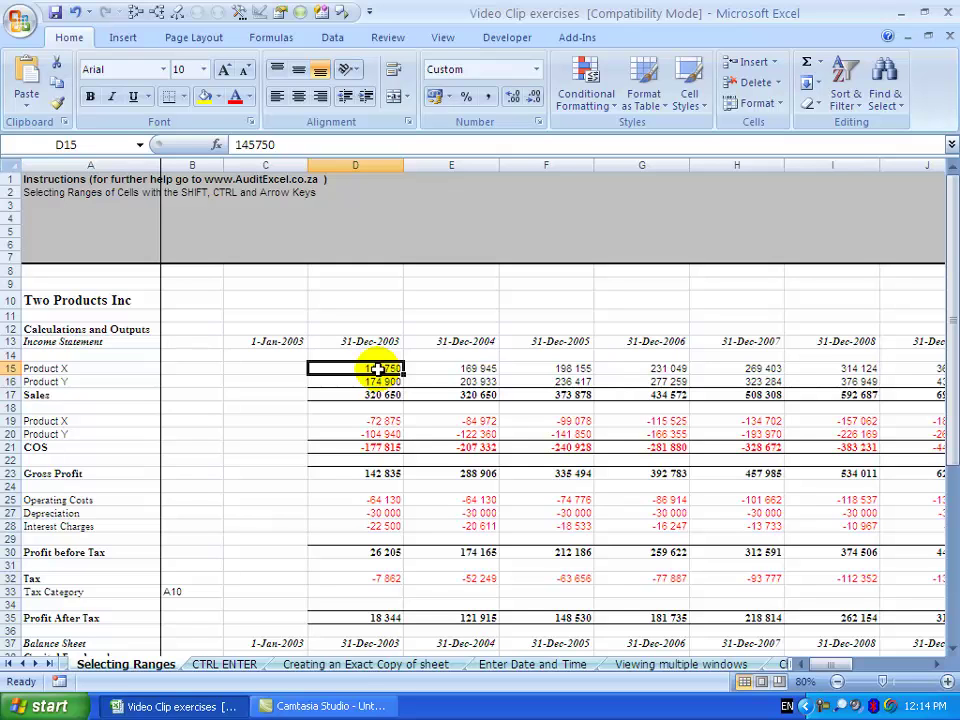
{"action": "key", "text": "shift+Right"}
{"action": "key", "text": "shift+Right"}
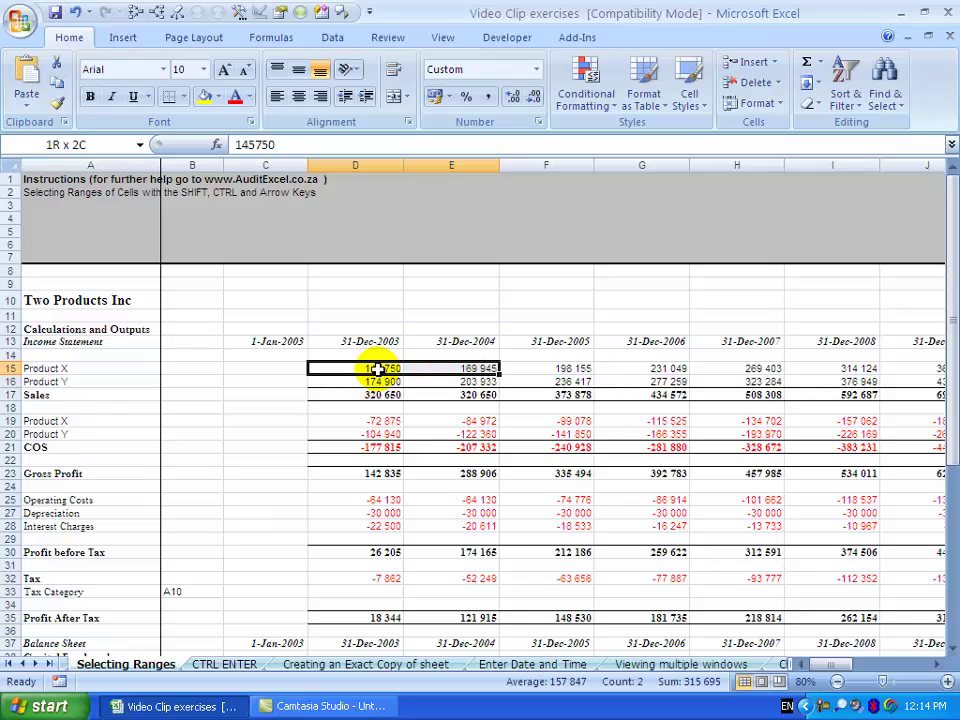
{"action": "key", "text": "shift+Right"}
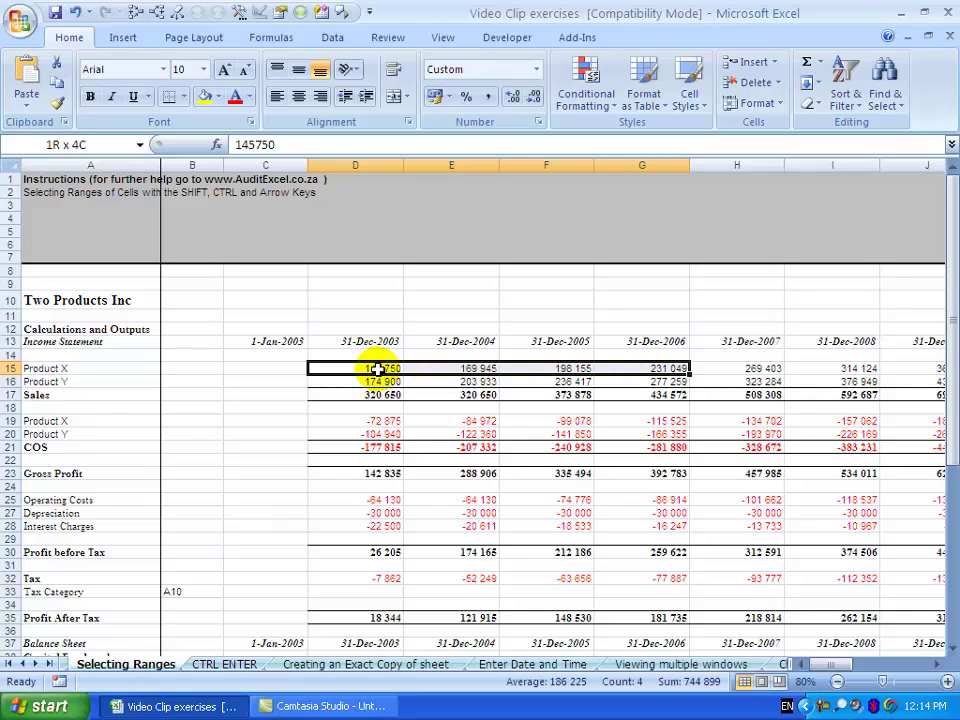
{"action": "key", "text": "shift+Down"}
{"action": "key", "text": "shift+Down"}
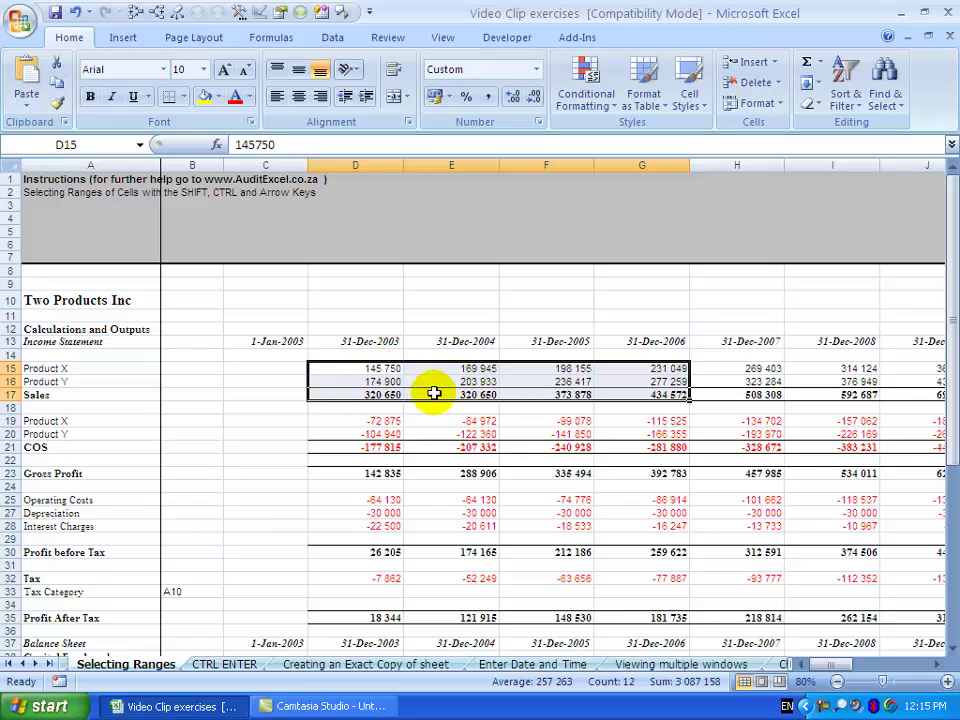
Select D15 through G21 by Shift-clicking G21, then reduce the selection to D15
{"action": "left_click", "coordinate": [353, 366]}
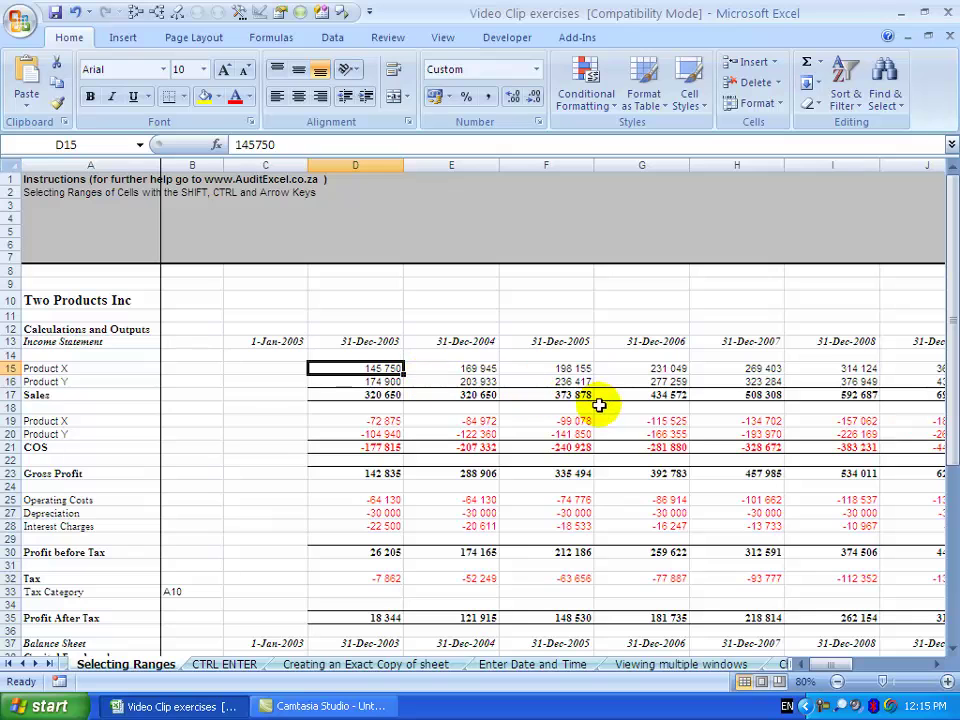
{"action": "left_click", "coordinate": [670, 448], "text": "shift"}
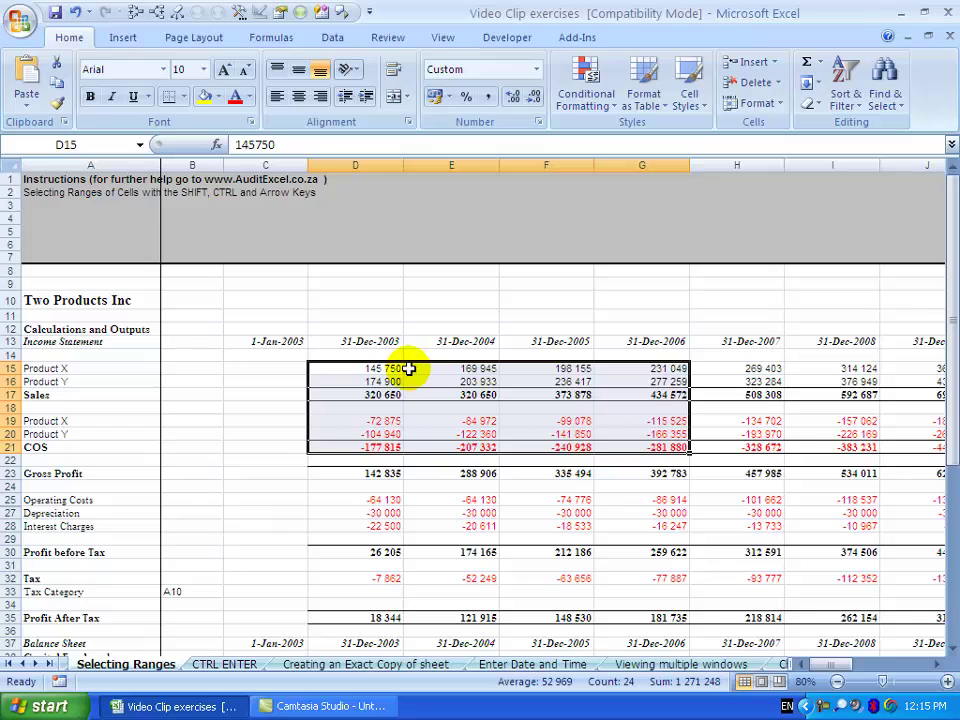
{"action": "left_click", "coordinate": [378, 368]}
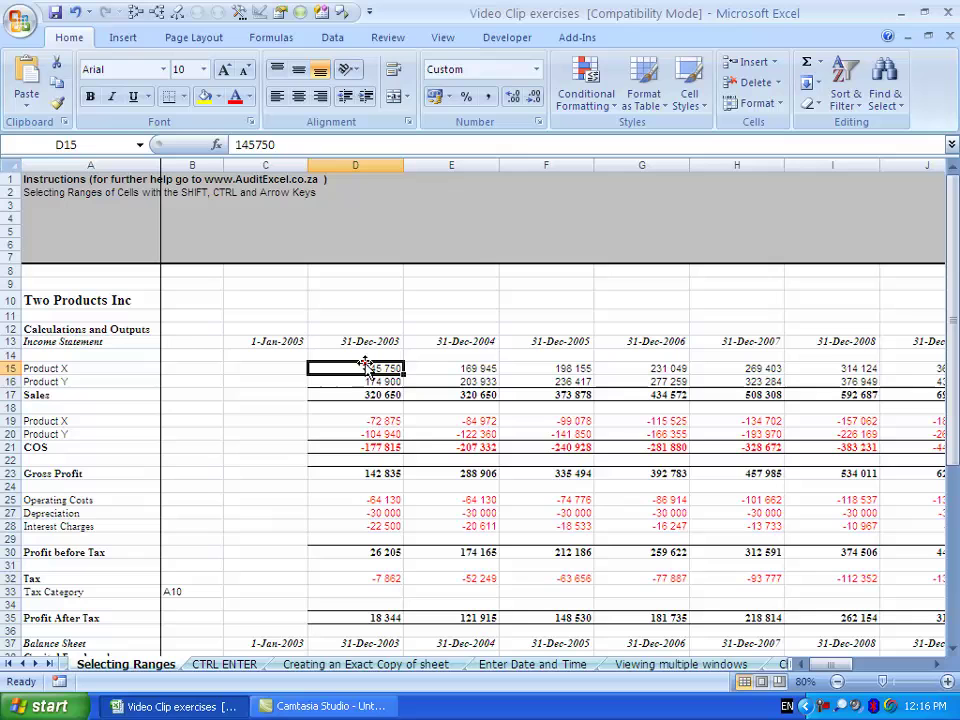
{"action": "left_click", "coordinate": [368, 365]}
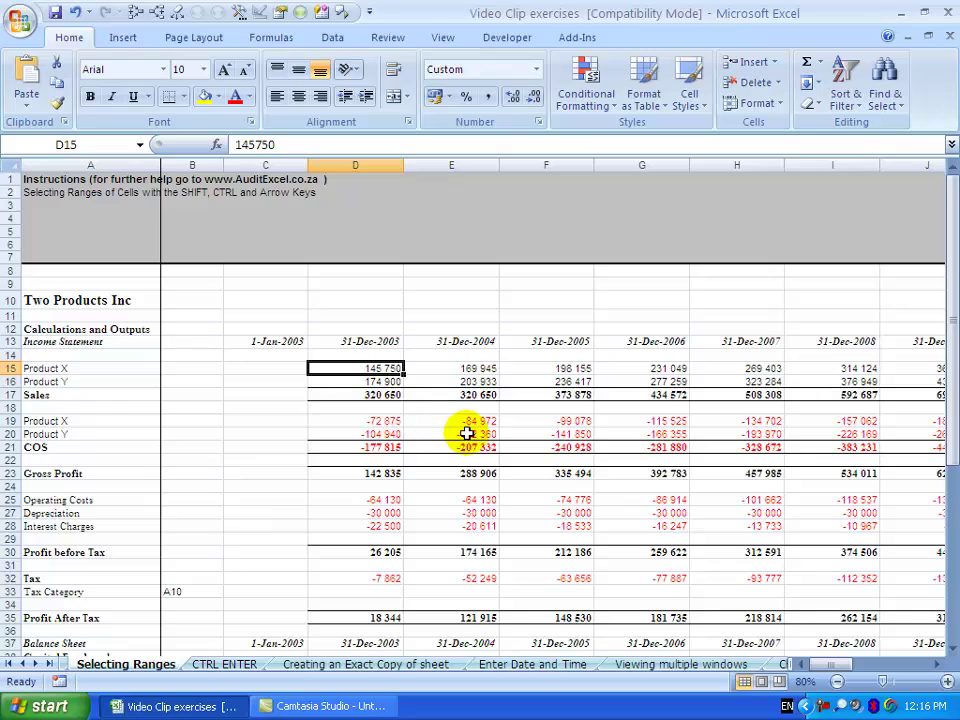
Jump between the first and last Sales figures, D17 and K17, with Ctrl+arrow keys
{"action": "key", "text": "ctrl+Down"}
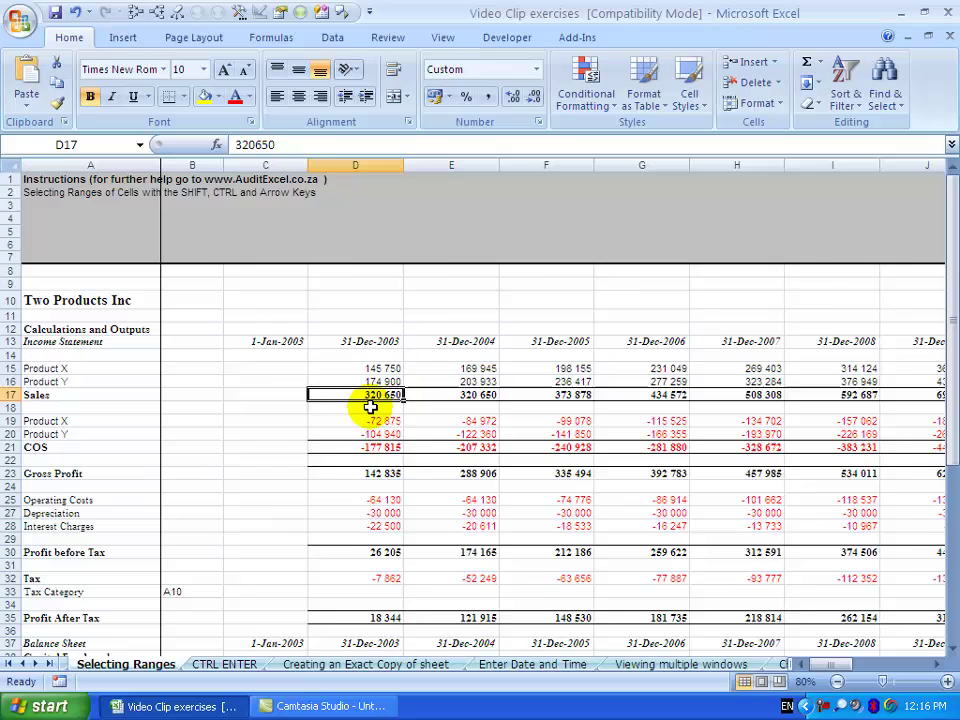
{"action": "key", "text": "ctrl+Right"}
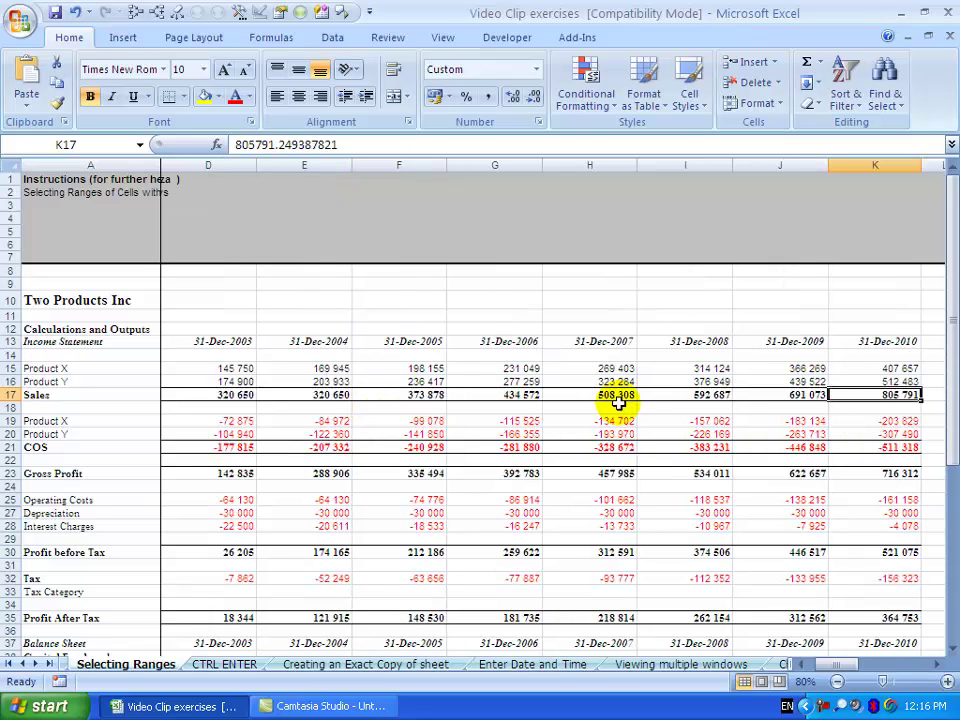
{"action": "left_click", "coordinate": [928, 396]}
{"action": "key", "text": "Left"}
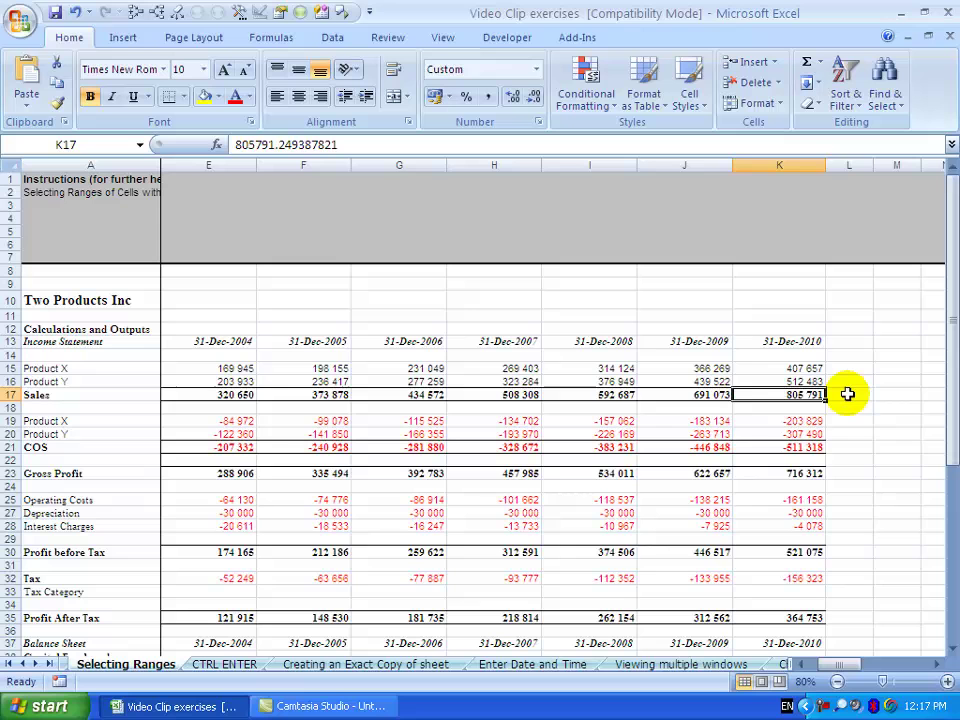
{"action": "key", "text": "ctrl+Left"}
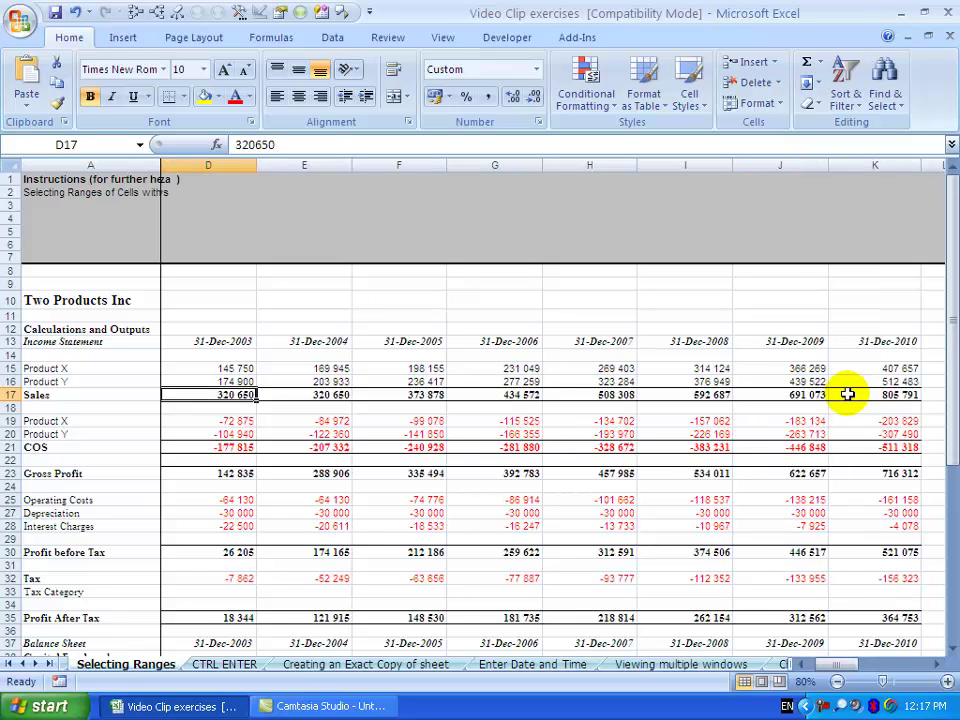
{"action": "key", "text": "ctrl+Right"}
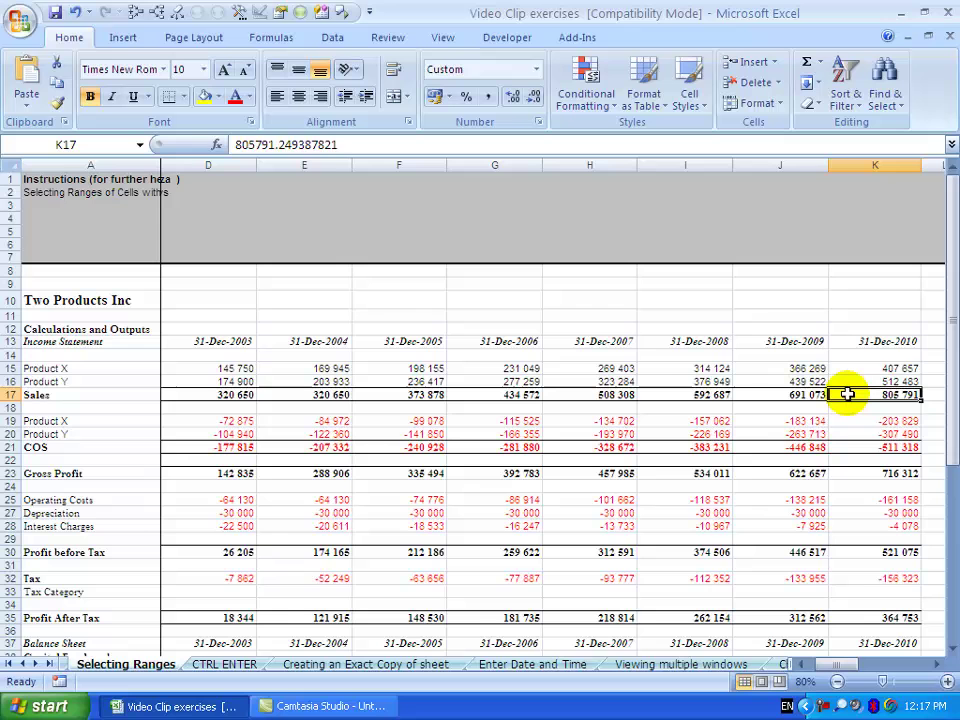
Return to D15 via K15, then Ctrl-add E16 and the COS figures D21:H21
{"action": "key", "text": "ctrl+Up"}
{"action": "key", "text": "ctrl+Left"}
{"action": "key", "text": "ctrl+Left"}
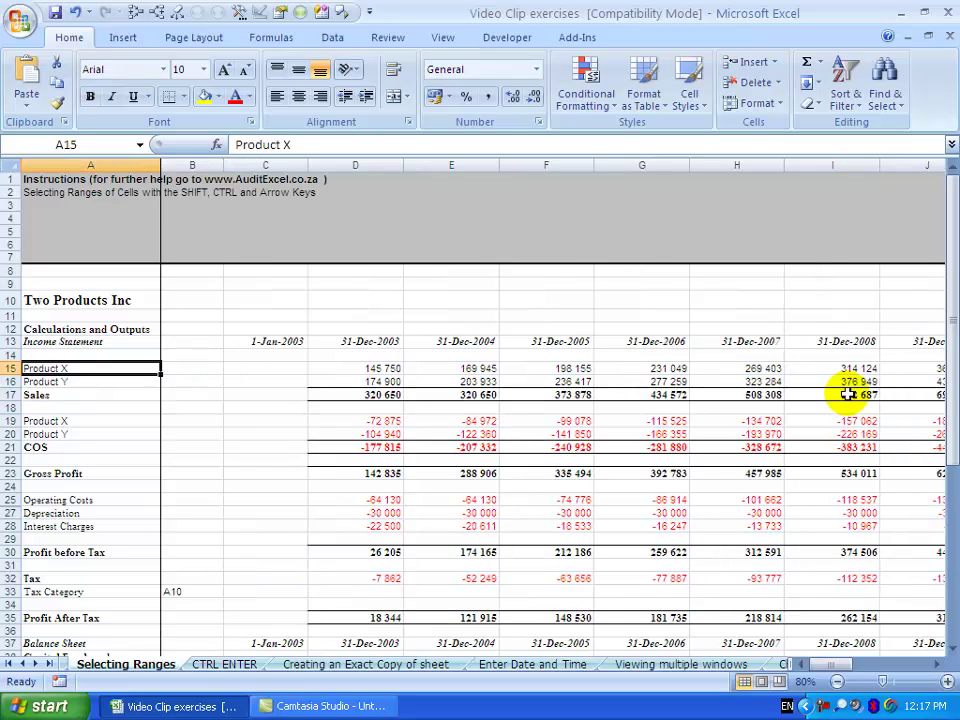
{"action": "key", "text": "ctrl+Right"}
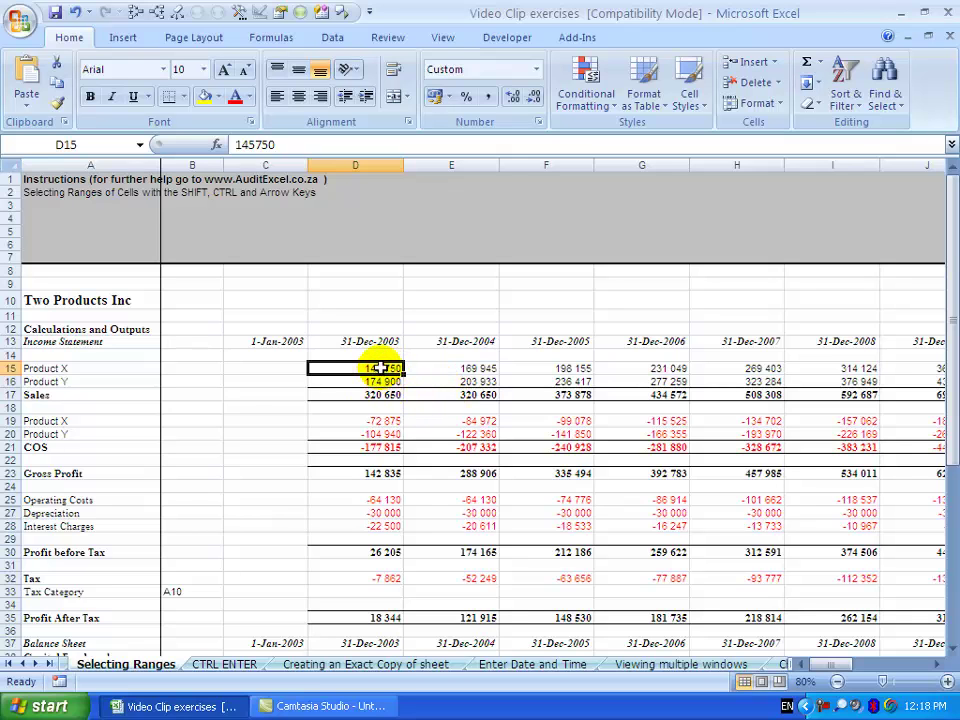
{"action": "left_click", "coordinate": [479, 379], "text": "ctrl"}
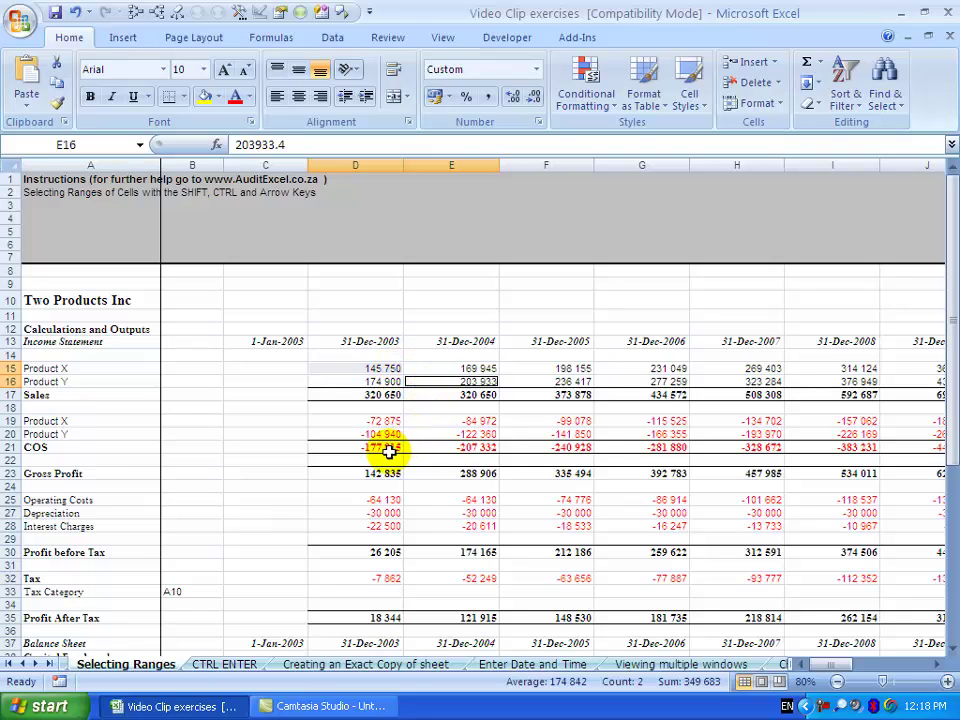
{"action": "left_click_drag", "start_coordinate": [386, 447], "coordinate": [717, 447]}
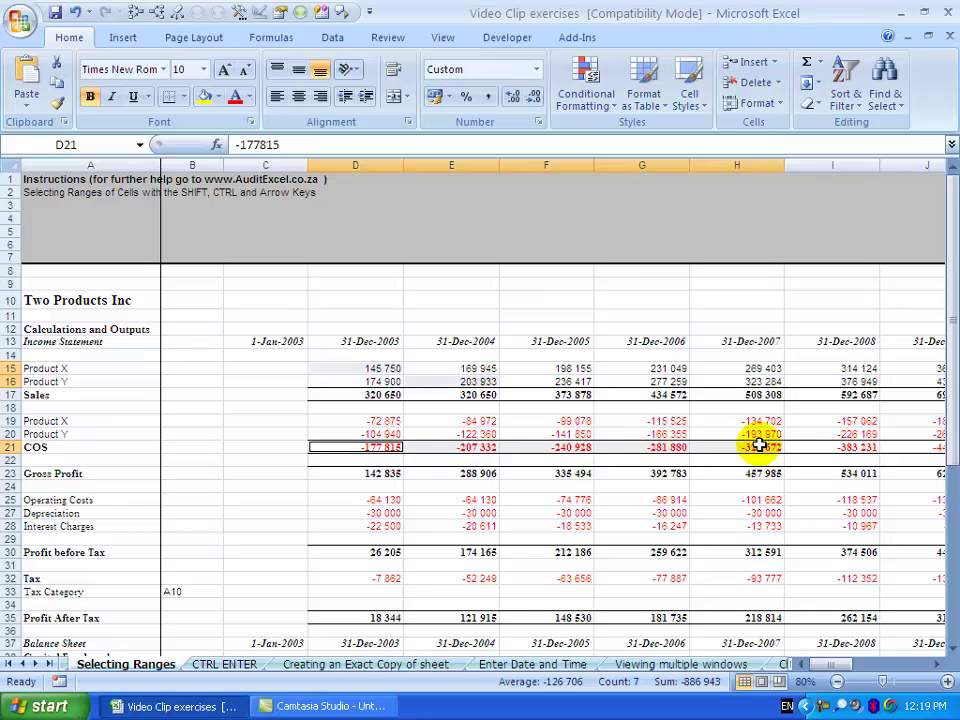
Reduce the selection to D15 and scroll to view the later year columns and back
{"action": "left_click", "coordinate": [742, 445]}
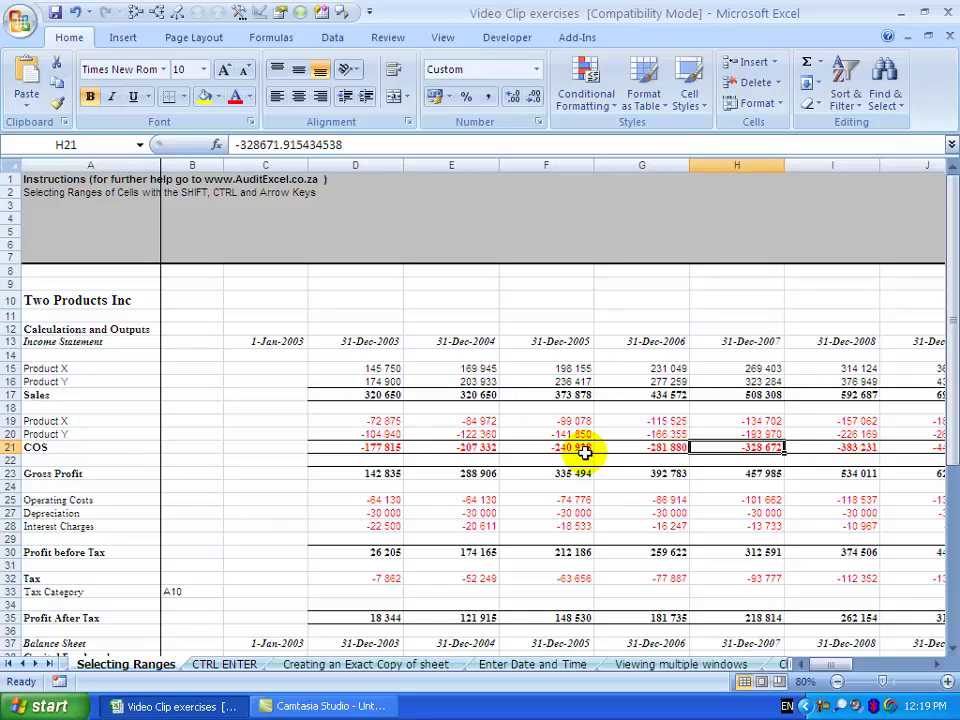
{"action": "left_click", "coordinate": [358, 369]}
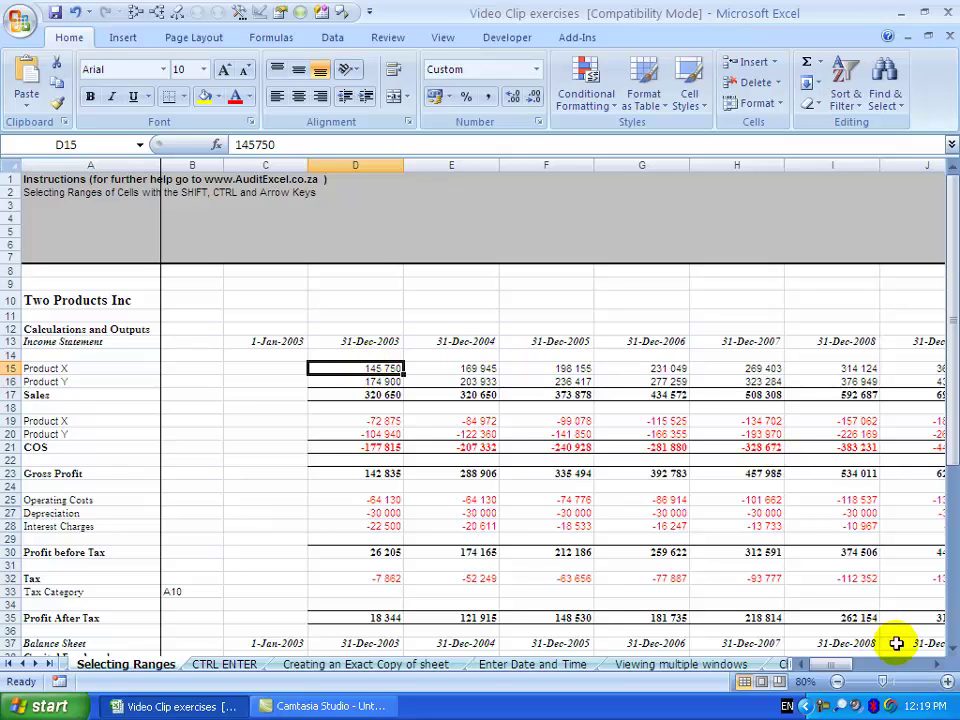
{"action": "left_click", "coordinate": [934, 662]}
{"action": "left_click", "coordinate": [934, 662]}
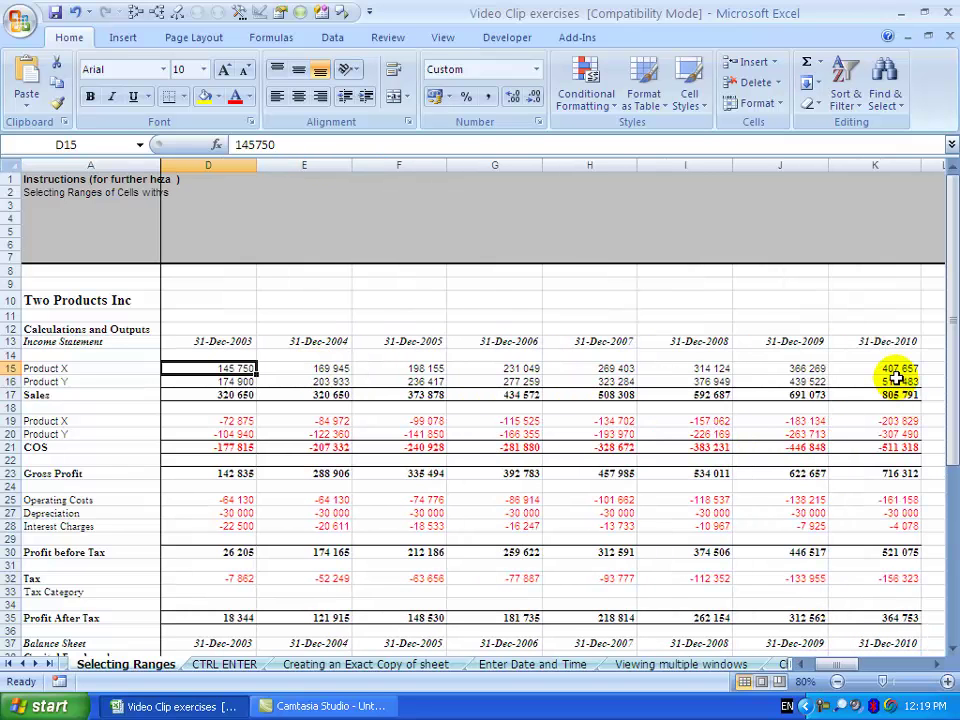
{"action": "left_click", "coordinate": [808, 665]}
{"action": "left_click", "coordinate": [808, 665]}
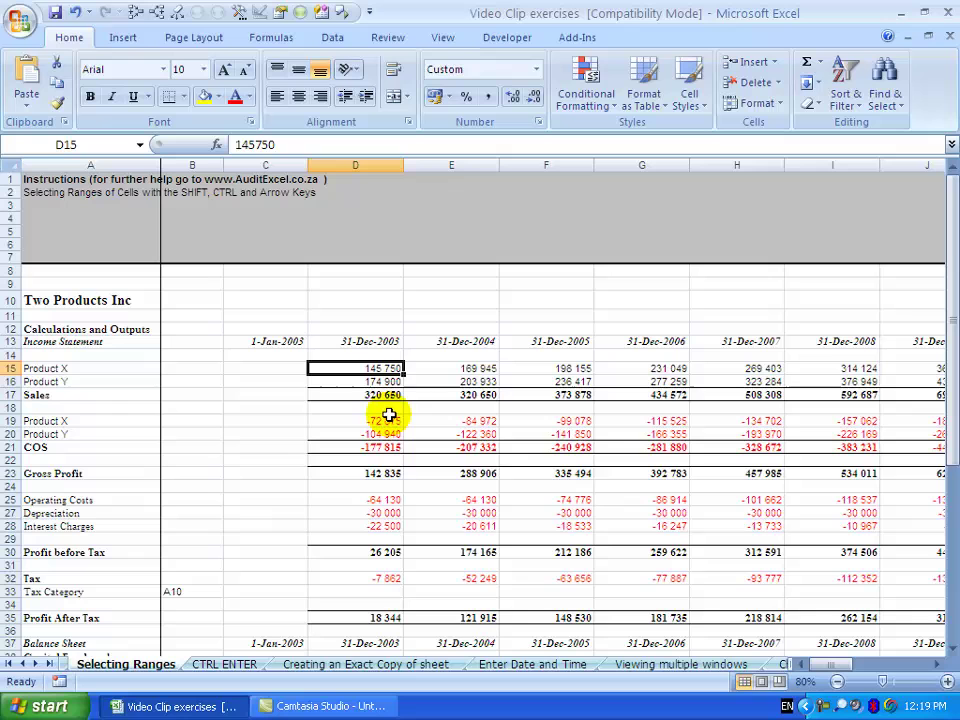
Select the Product X row D15:K15 with Ctrl+Shift+Right, then scroll back to columns B and C
{"action": "key", "text": "shift+Right"}
{"action": "key", "text": "shift+Right"}
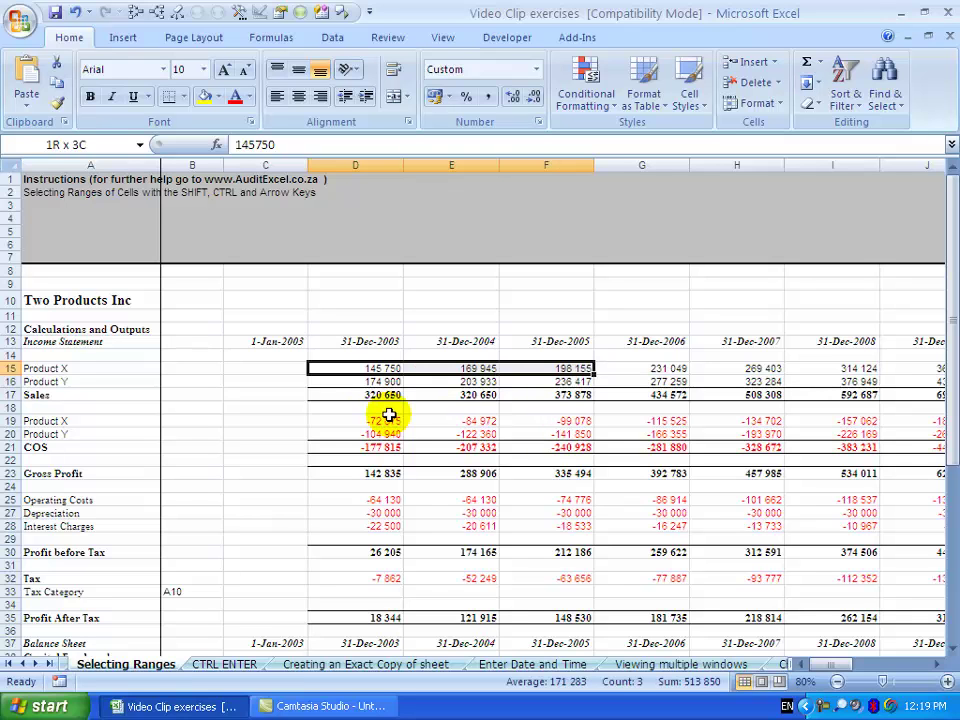
{"action": "key", "text": "shift+Left"}
{"action": "key", "text": "shift+Left"}
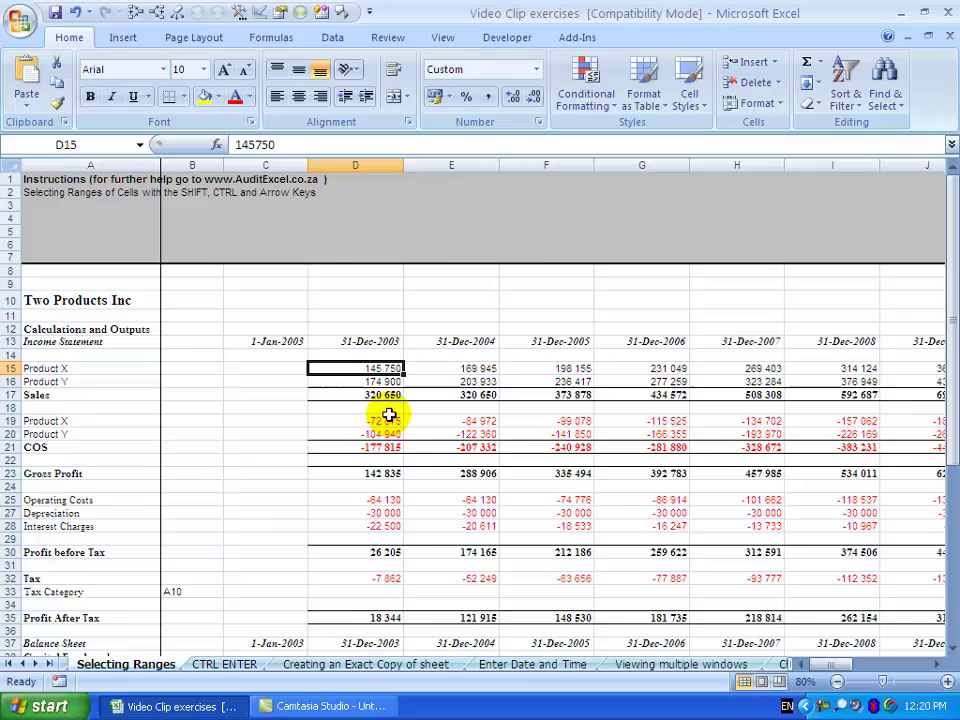
{"action": "key", "text": "ctrl+shift+Right"}
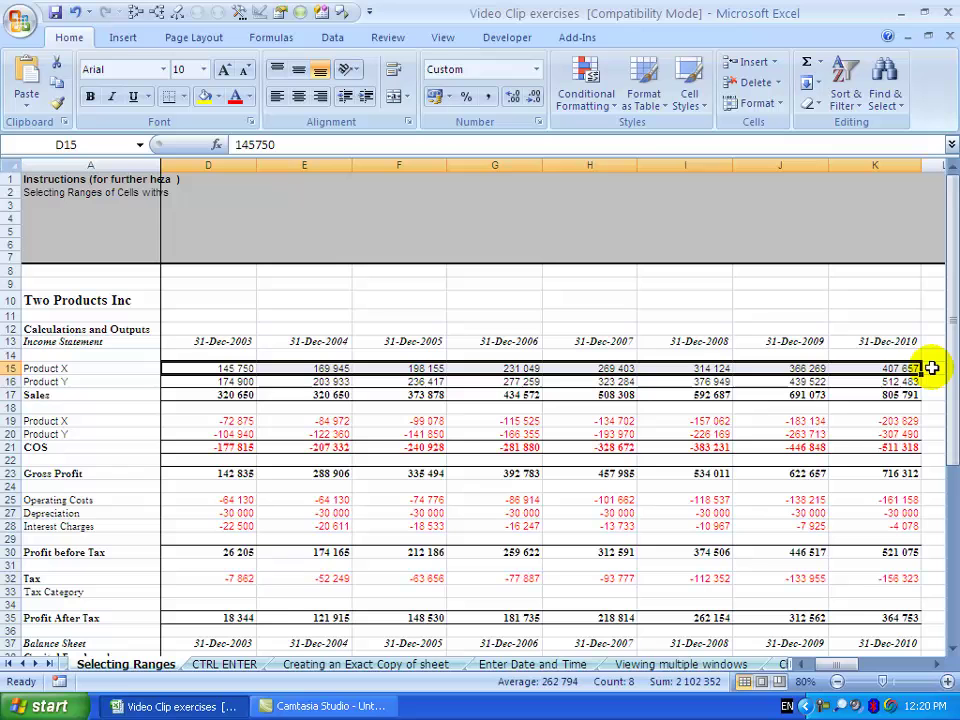
{"action": "left_click", "coordinate": [799, 665]}
{"action": "left_click", "coordinate": [799, 665]}
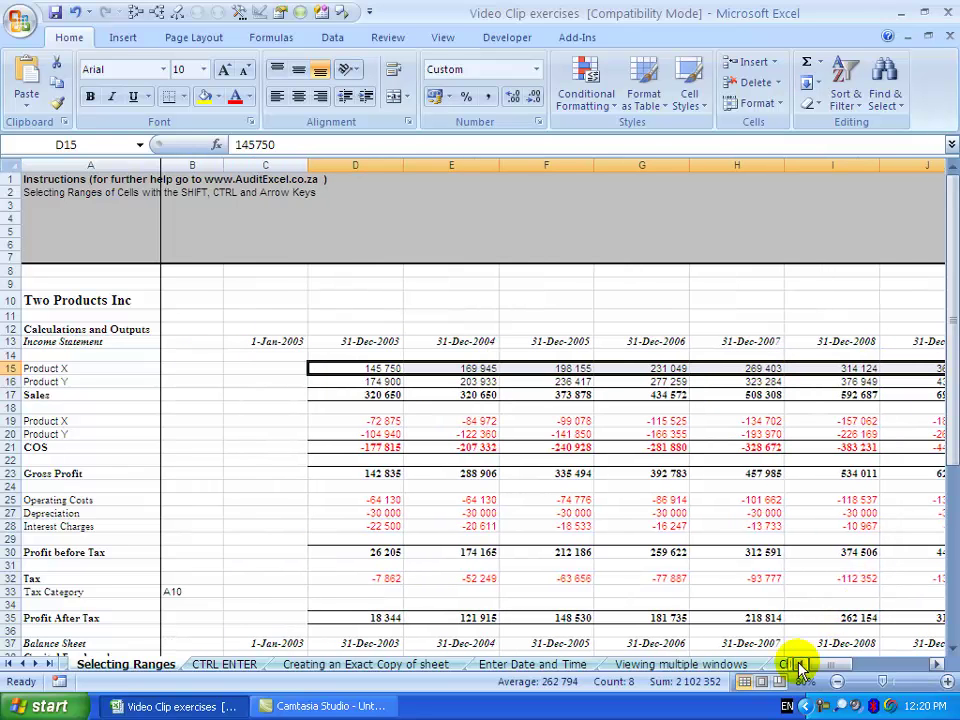